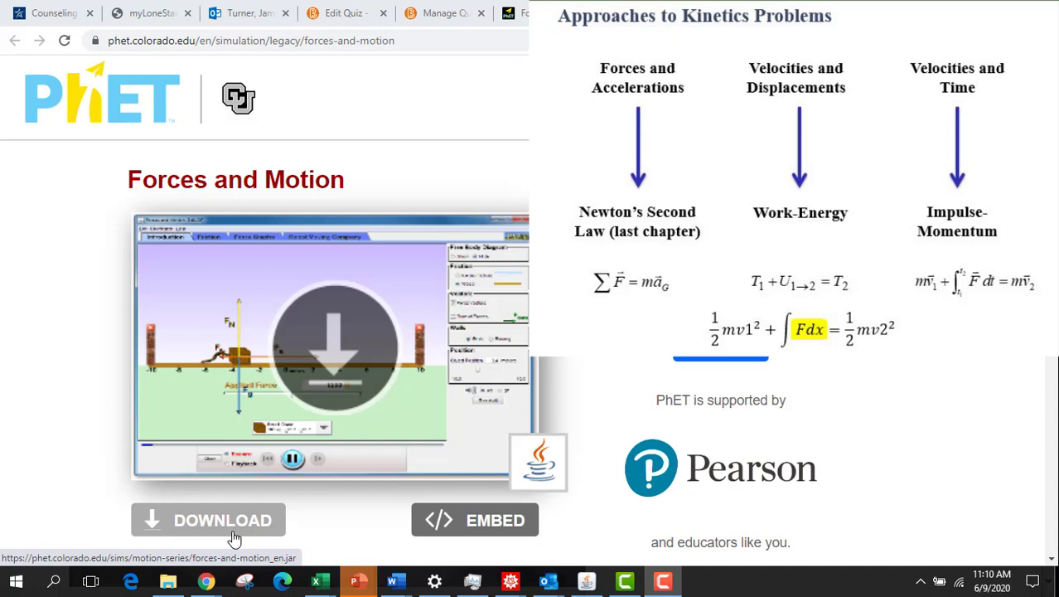
# - Bring the Forces and Motion simulation, on its Force Graphs tab, to the front
pyautogui.click(585, 586)
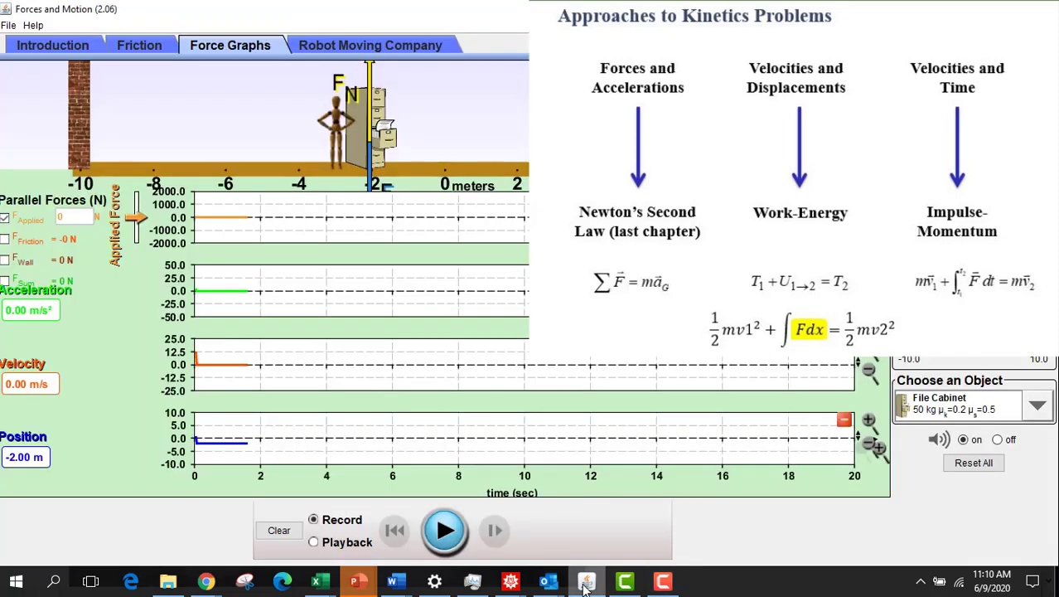
# - Reset All to the default 100 kg crate and add acceleration, velocity and position graphs
pyautogui.click(960, 466)
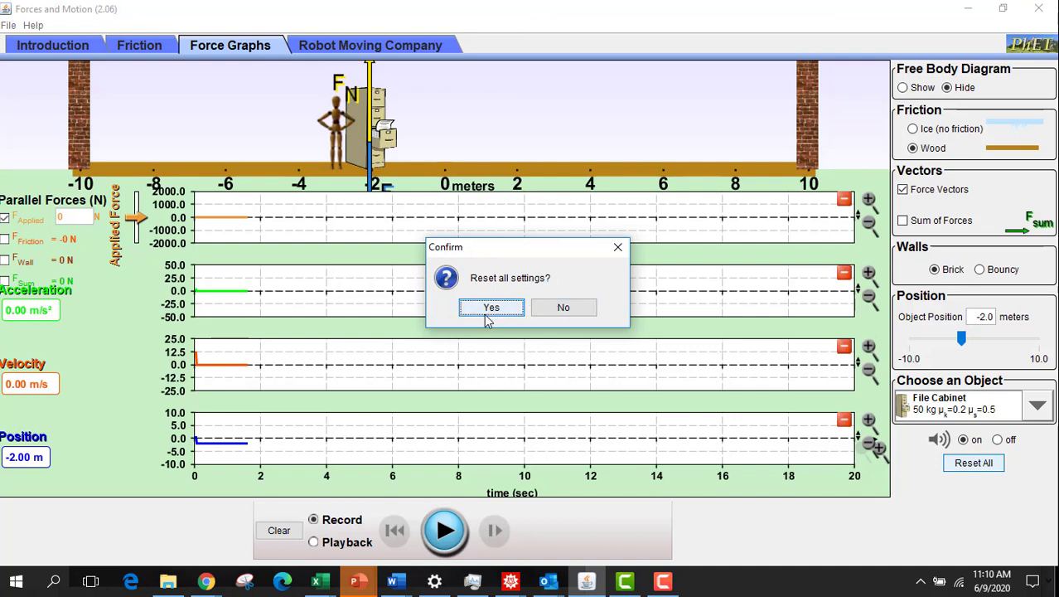
pyautogui.click(491, 308)
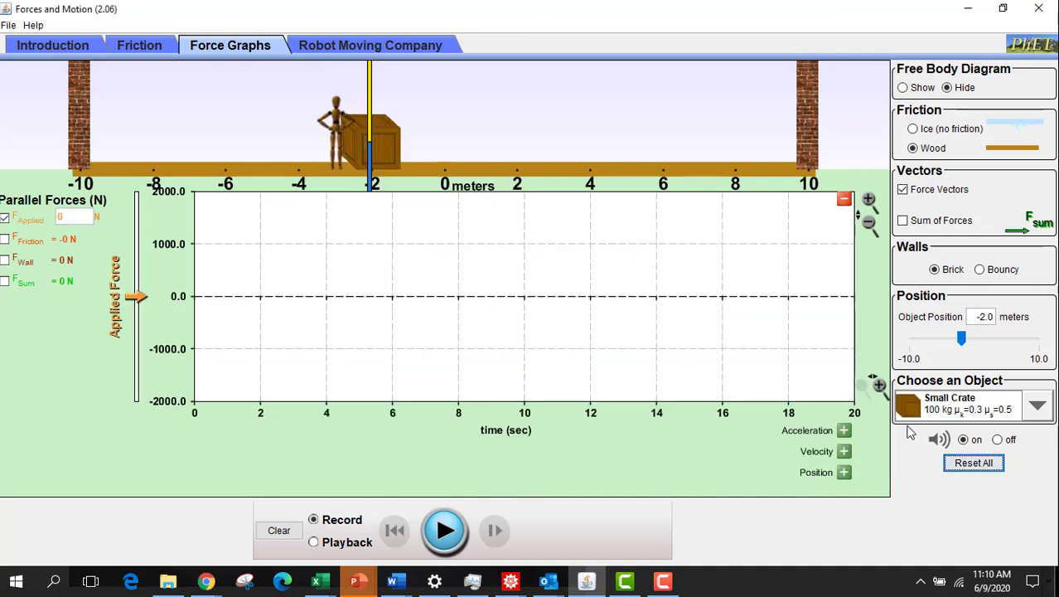
pyautogui.click(844, 430)
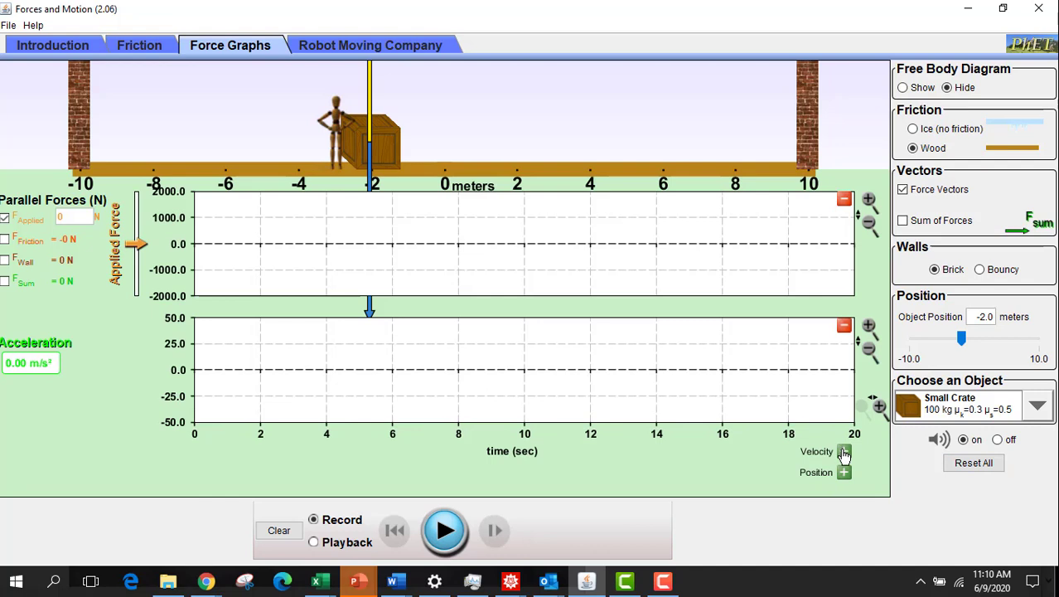
pyautogui.click(844, 452)
pyautogui.click(845, 471)
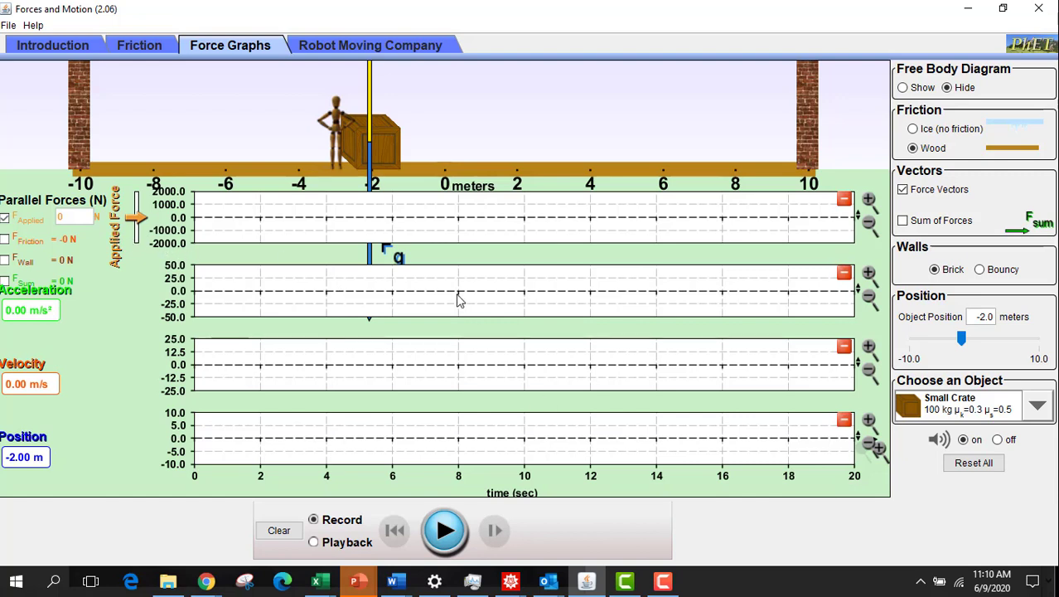
# - Toggle force vectors off and back on, then switch the object to the 50 kg File Cabinet
pyautogui.click(905, 192)
pyautogui.click(905, 190)
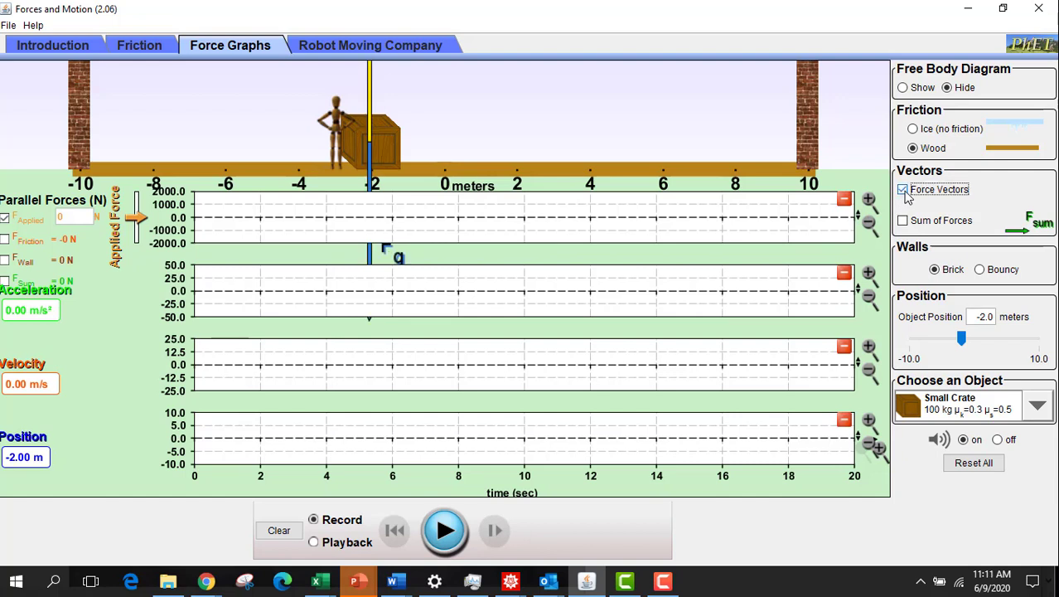
pyautogui.click(1036, 407)
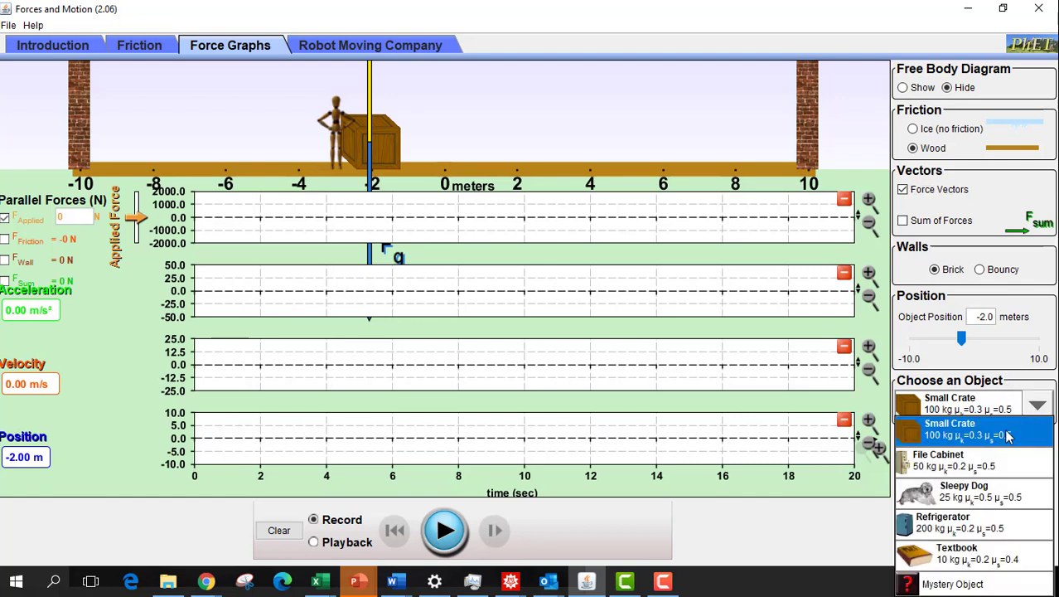
pyautogui.click(979, 469)
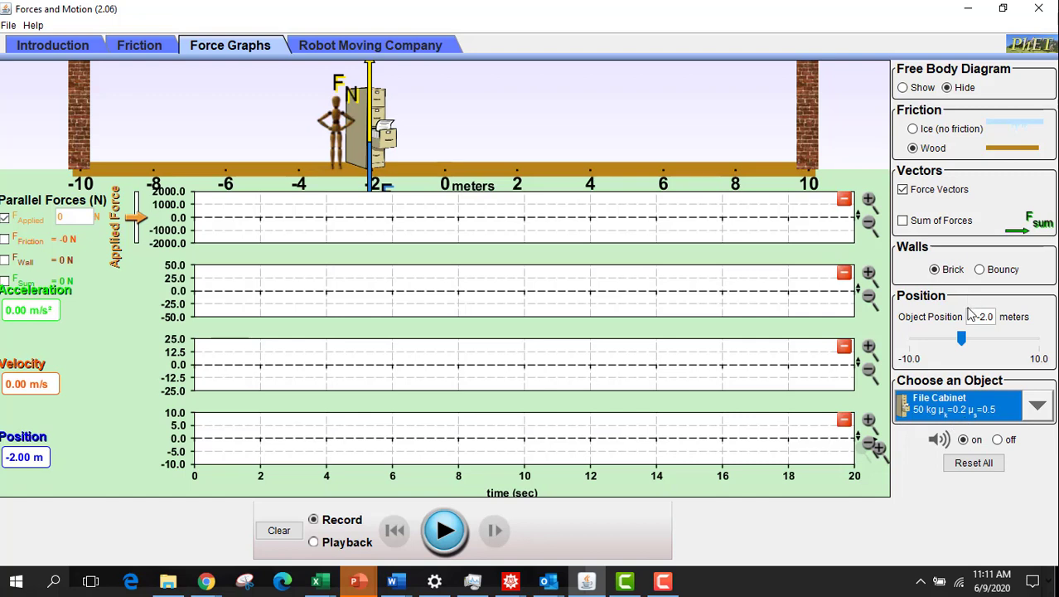
# - Set the file cabinet's object position to -9 m
pyautogui.moveTo(971, 315); pyautogui.dragTo(1004, 316)
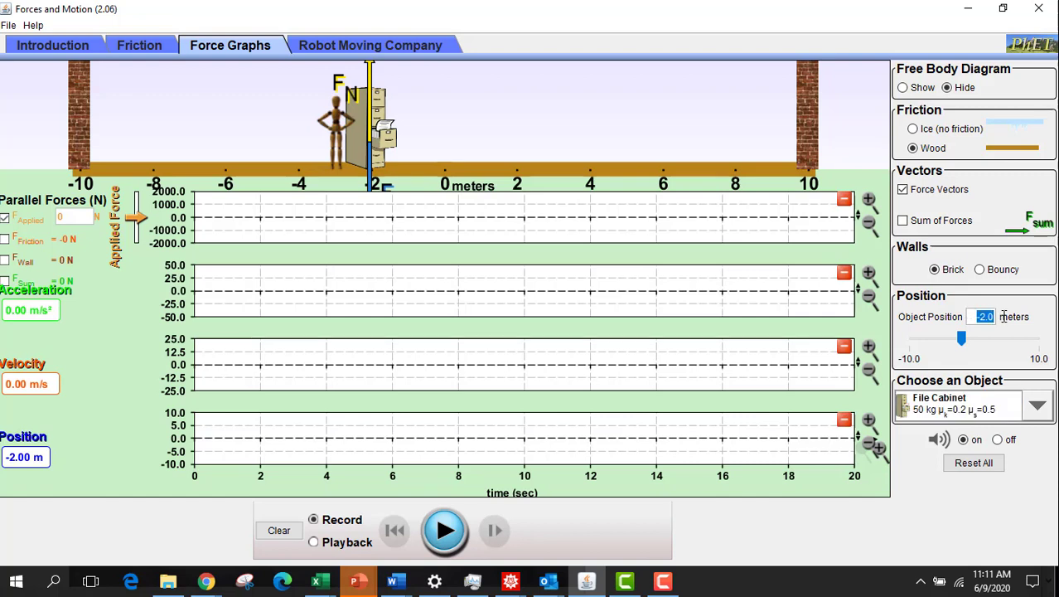
pyautogui.write('-')
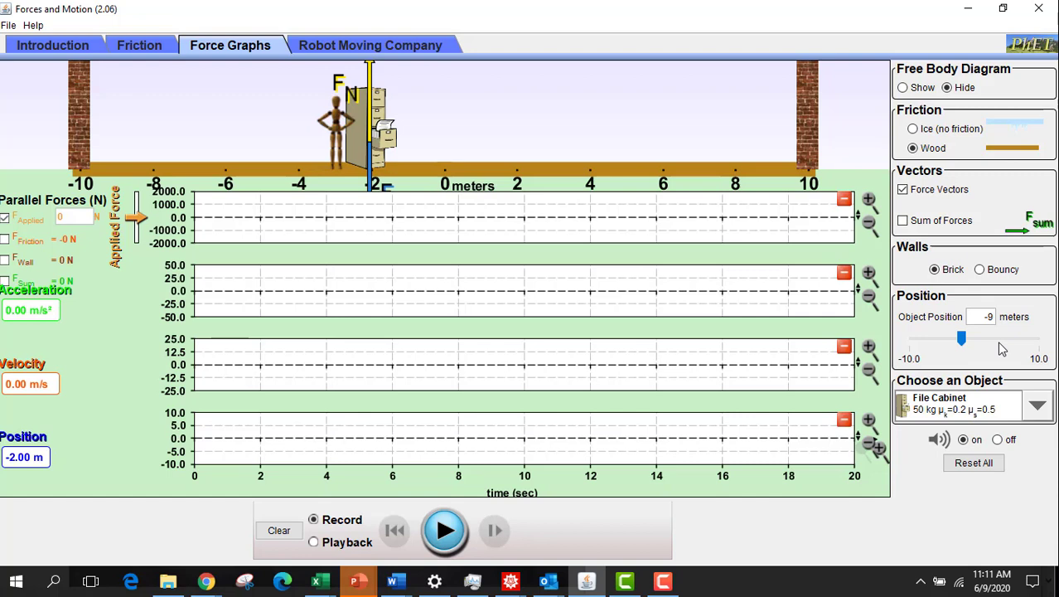
pyautogui.write('9')
pyautogui.press('Return')
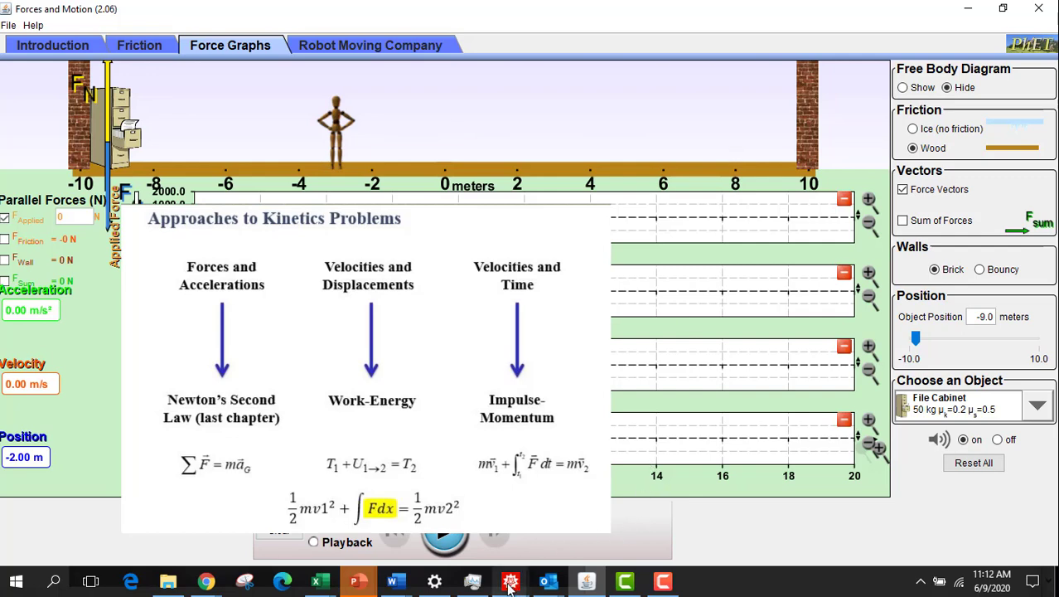
# - In the Q131 Mathematica notebook, change the 3 in the distance expression to 4
pyautogui.moveTo(509, 584)
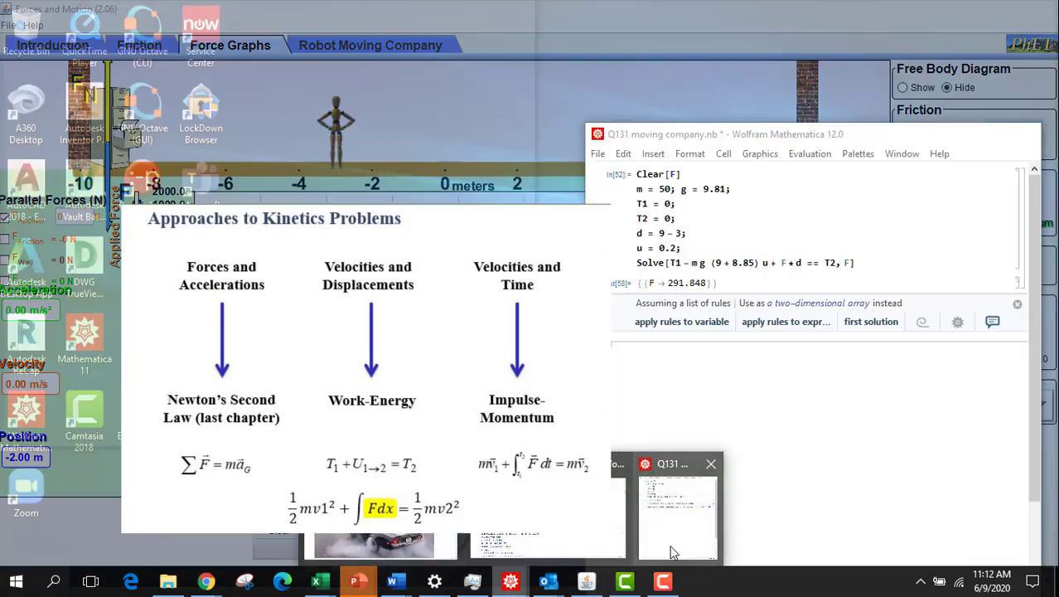
pyautogui.click(673, 553)
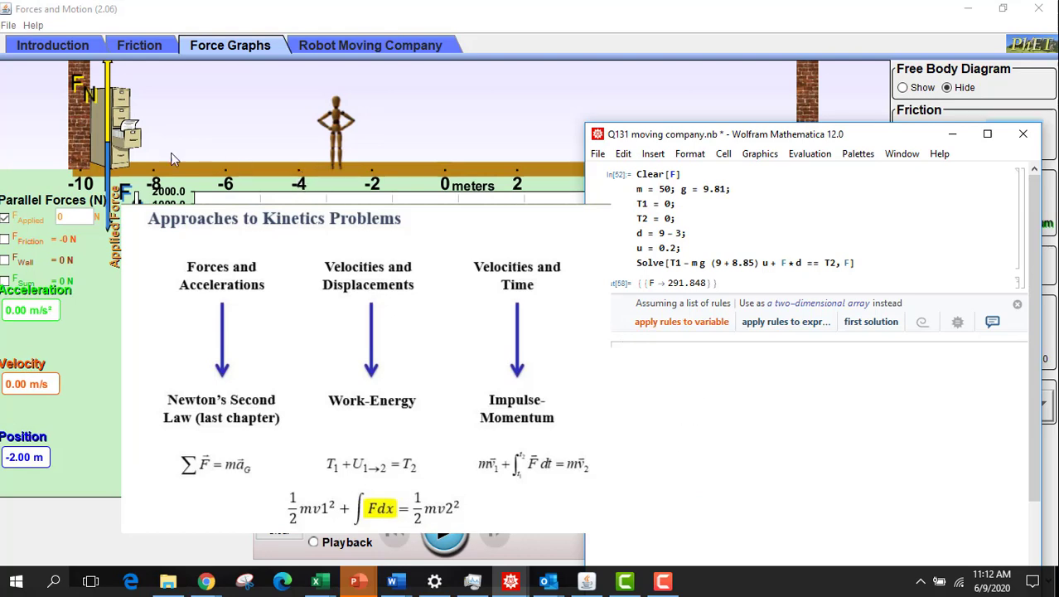
pyautogui.doubleClick(677, 234)
pyautogui.write('4')
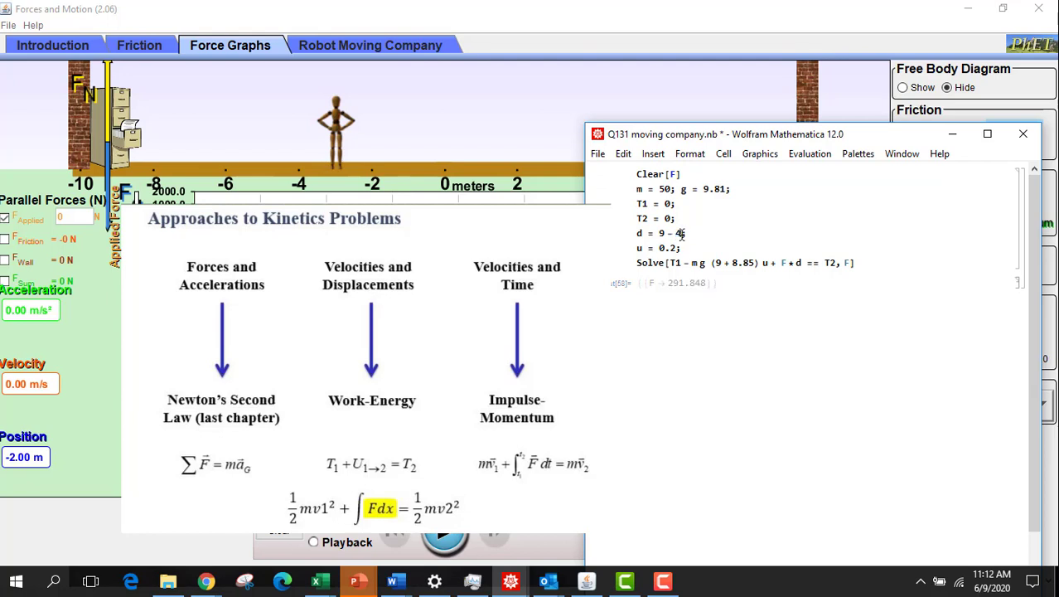
# - Change the 8.85 friction distance in the Solve line to 8
pyautogui.scroll(1, 700, 242)
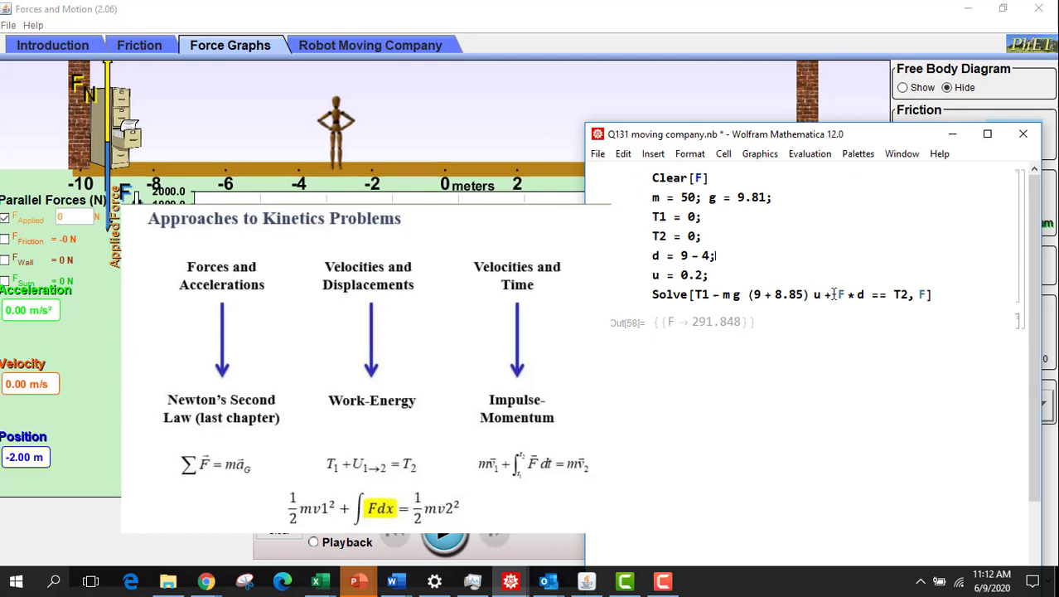
pyautogui.moveTo(822, 295); pyautogui.dragTo(862, 294)
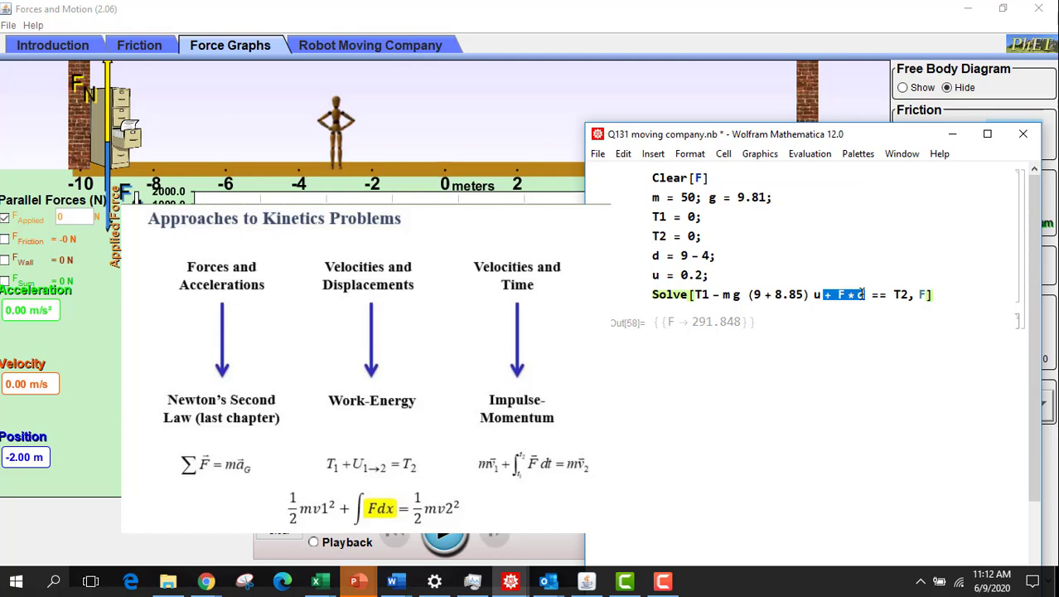
pyautogui.moveTo(713, 295); pyautogui.dragTo(818, 296)
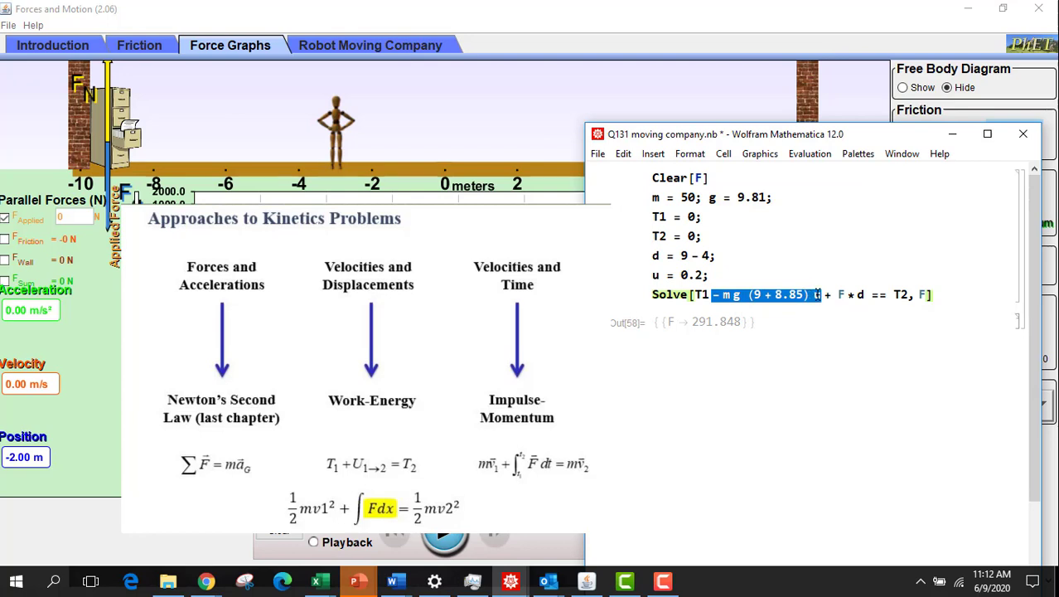
pyautogui.click(789, 295)
pyautogui.moveTo(777, 295); pyautogui.dragTo(805, 296)
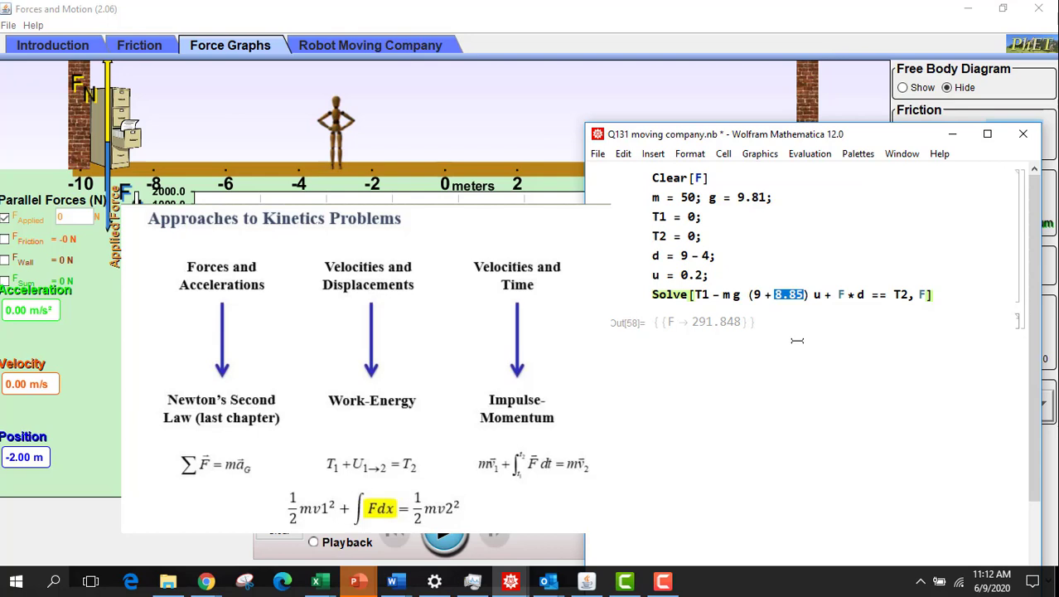
pyautogui.write('8')
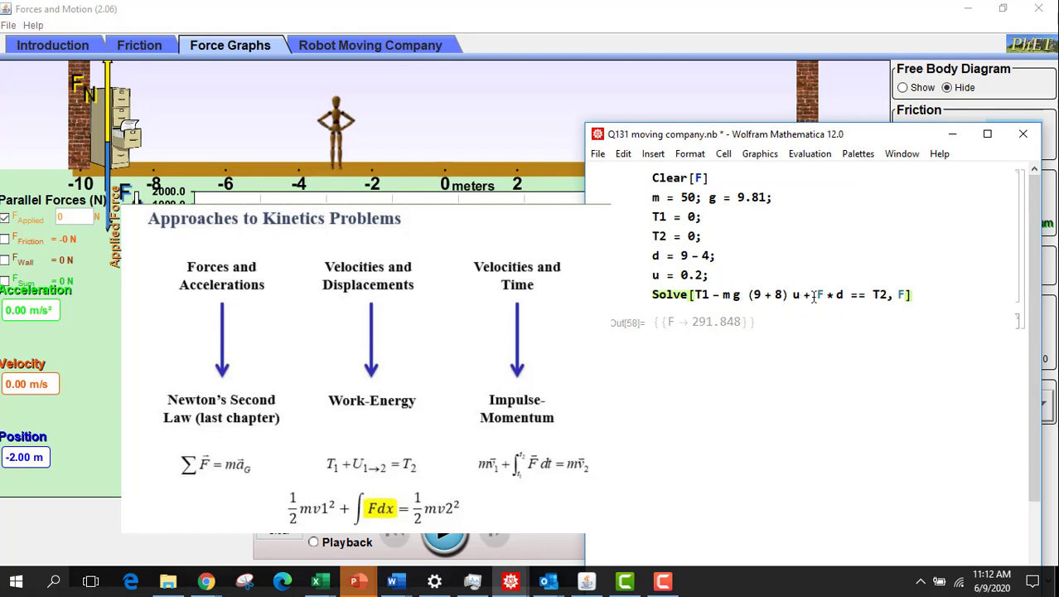
# - Re-evaluate the work-energy Solve cell to get F → 333.54
pyautogui.moveTo(814, 297); pyautogui.dragTo(842, 297)
pyautogui.moveTo(714, 298); pyautogui.dragTo(845, 298)
pyautogui.click(924, 295)
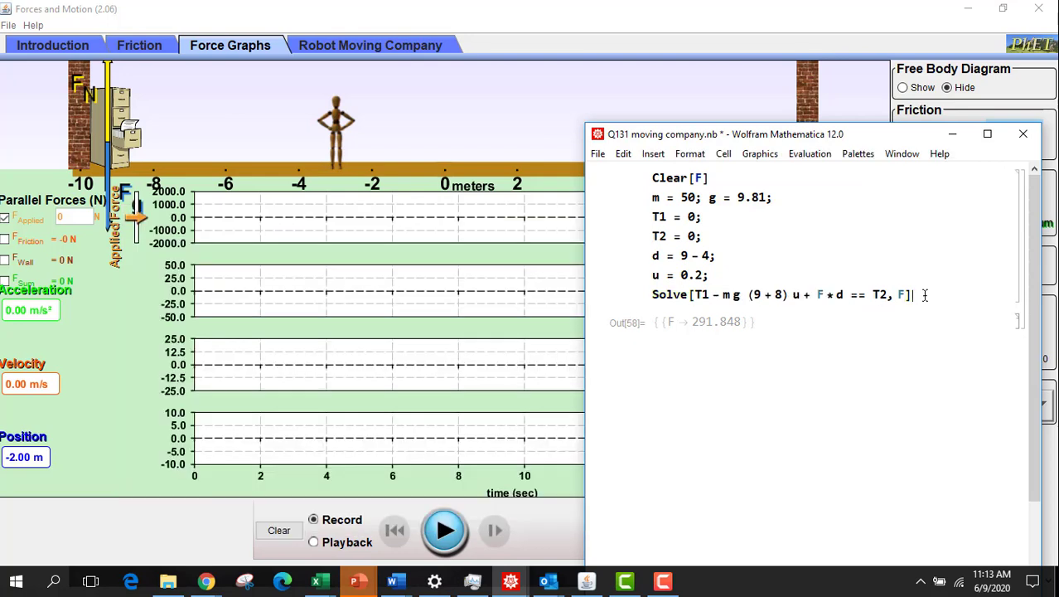
pyautogui.hotkey('shift', 'Return')
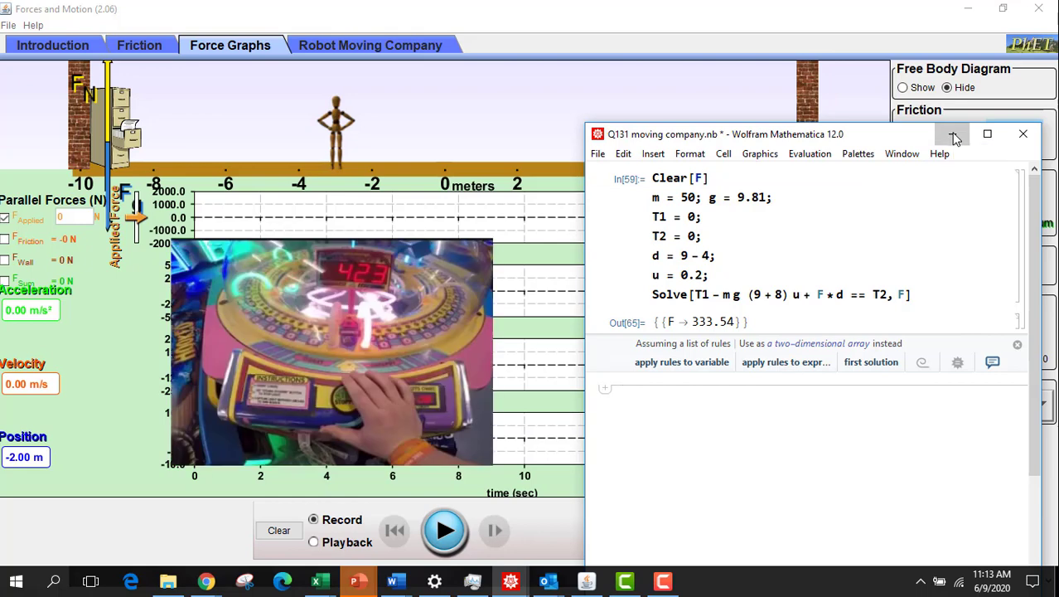
# - Minimize Mathematica and enter 333 N as the file cabinet's applied force
pyautogui.click(954, 136)
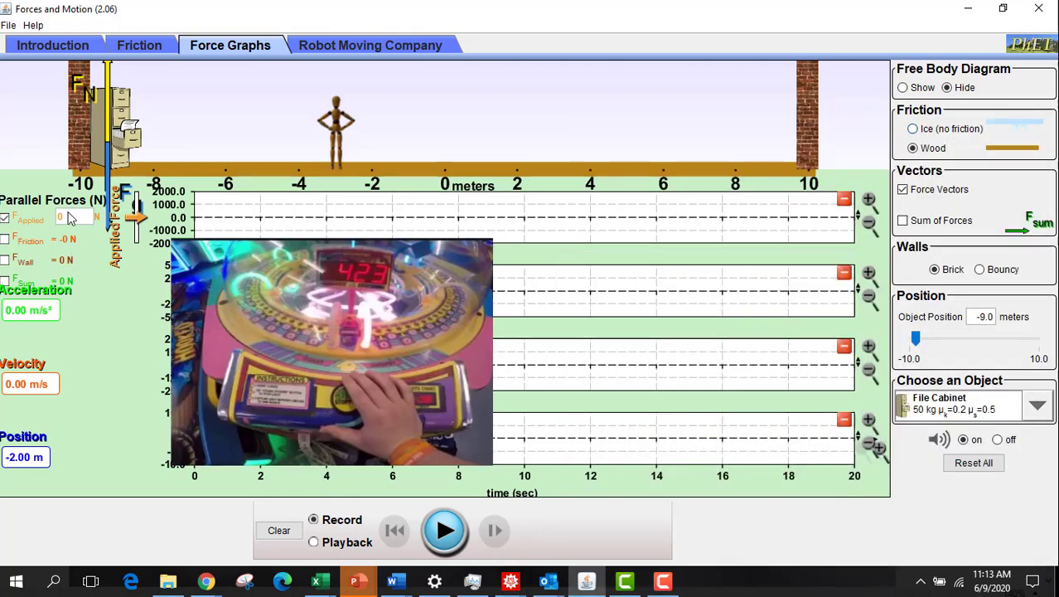
pyautogui.write('333')
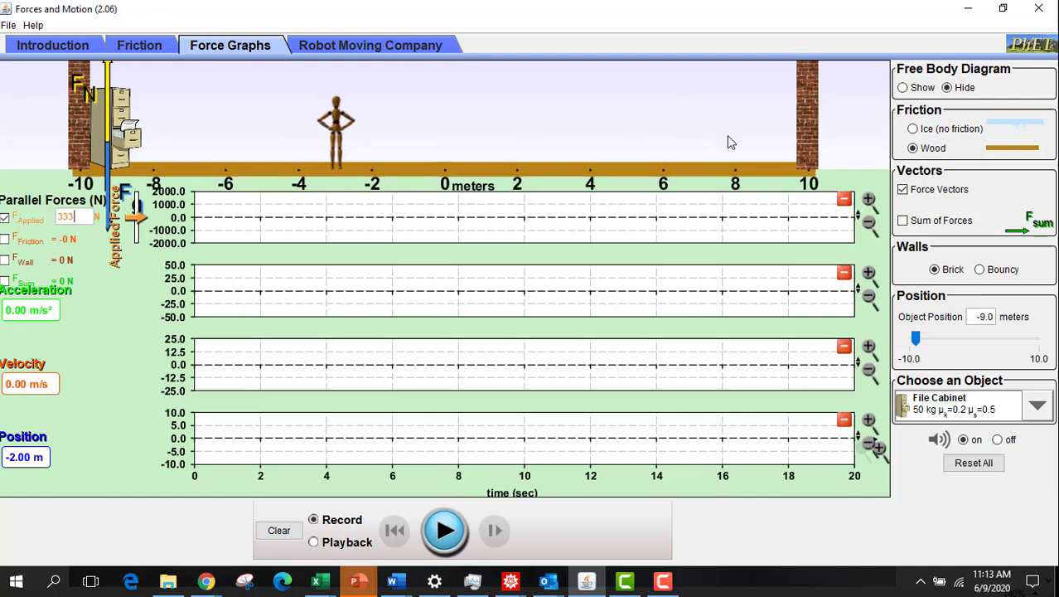
# - Push the cabinet briefly at 333 N, clear the applied force, and let it coast to 8.99 m
pyautogui.click(446, 534)
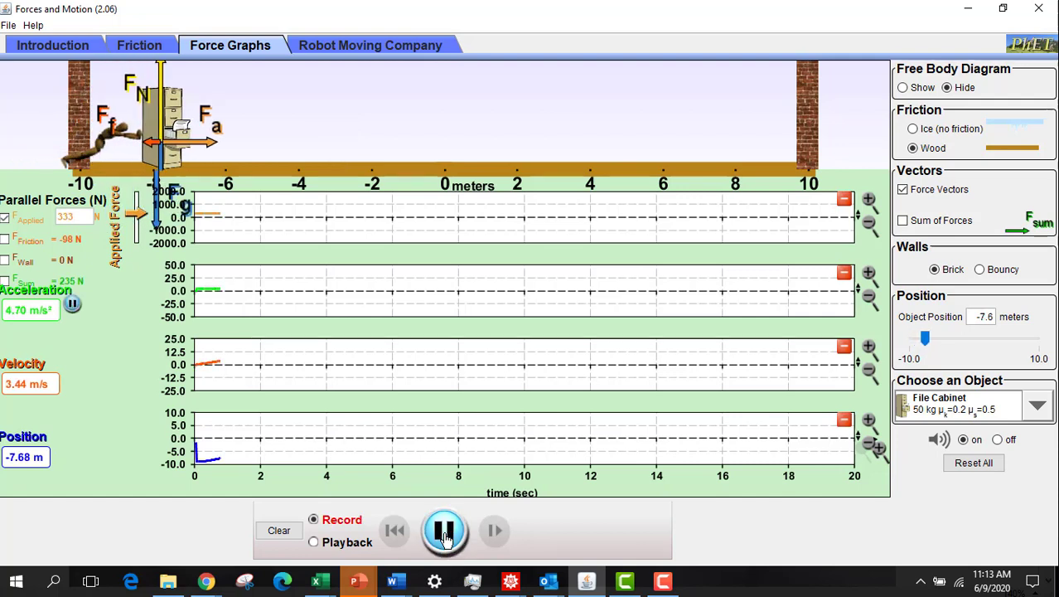
pyautogui.click(445, 535)
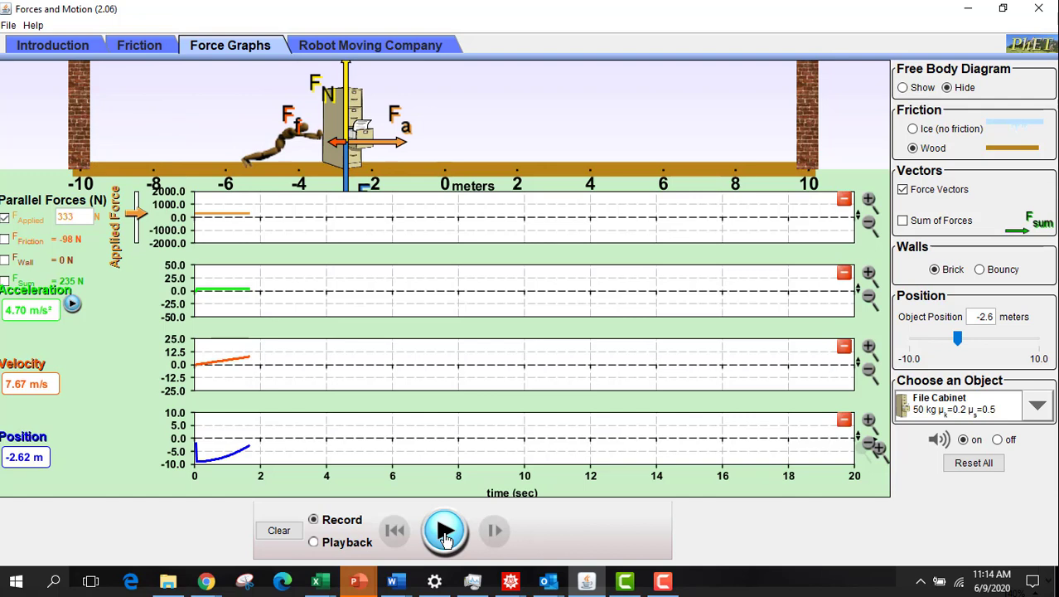
pyautogui.click(58, 217)
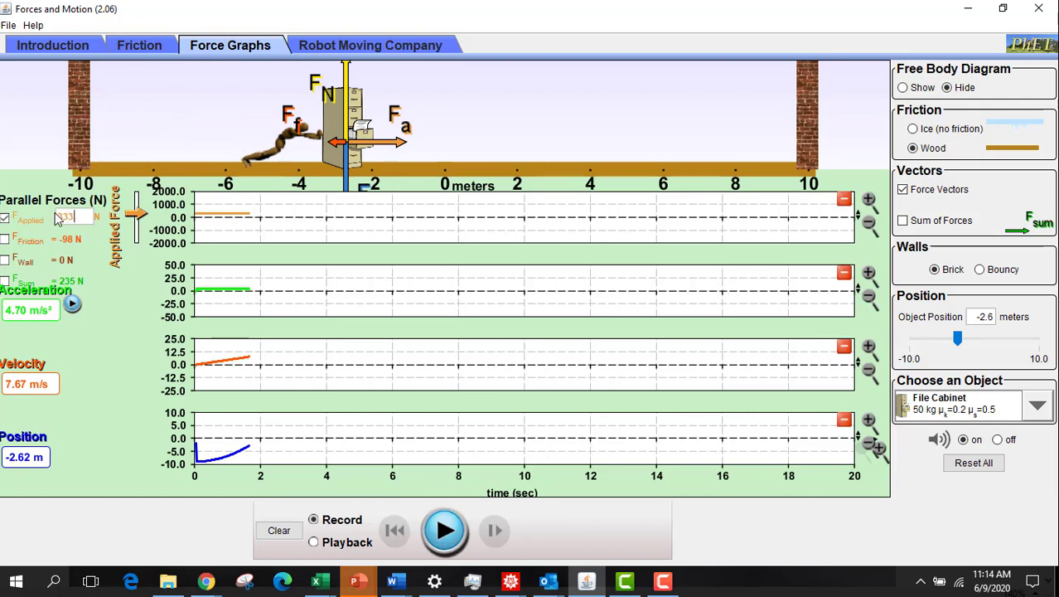
pyautogui.doubleClick(58, 217)
pyautogui.press('BackSpace')
pyautogui.click(444, 532)
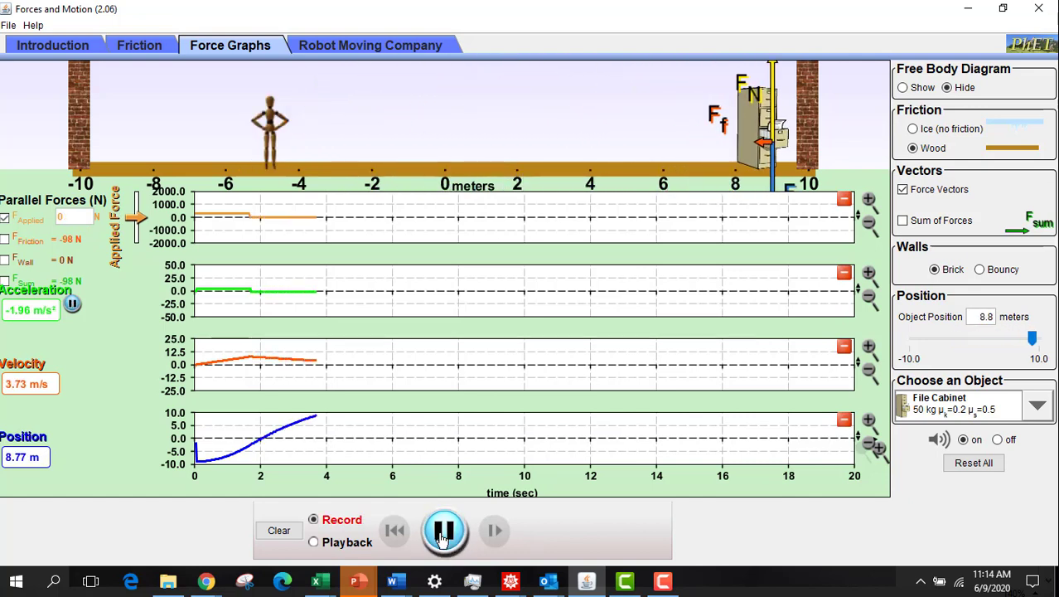
pyautogui.click(444, 532)
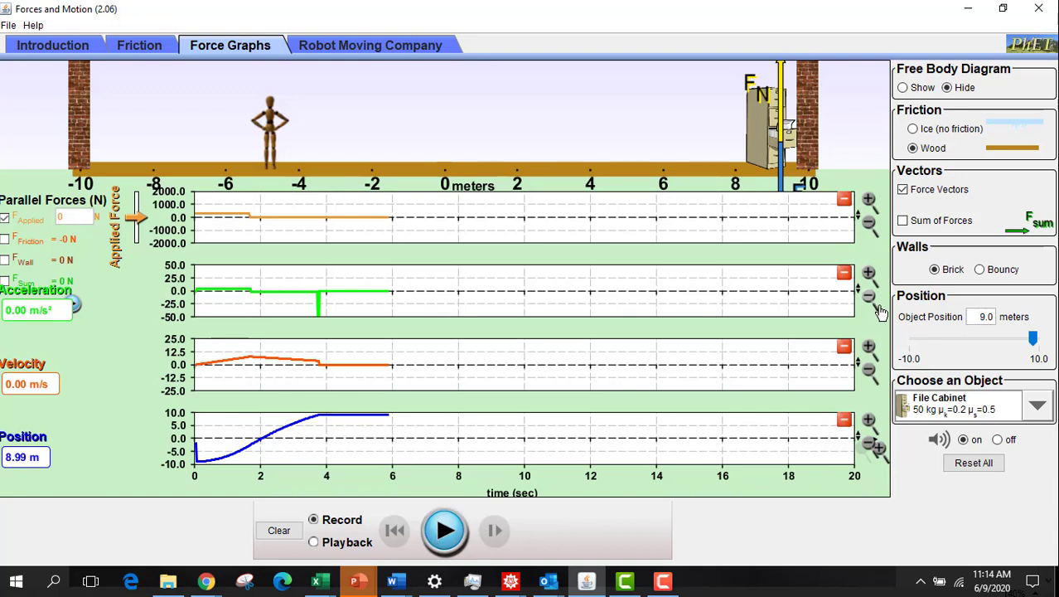
# - Zoom in the acceleration graph once and the applied force and velocity graphs twice each
pyautogui.click(870, 273)
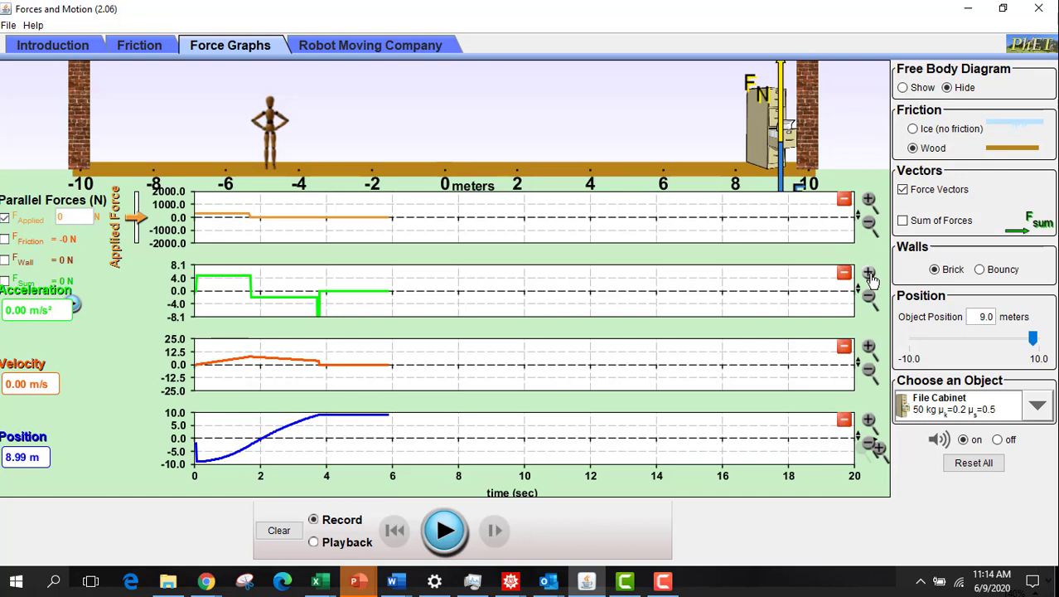
pyautogui.click(868, 201)
pyautogui.click(868, 200)
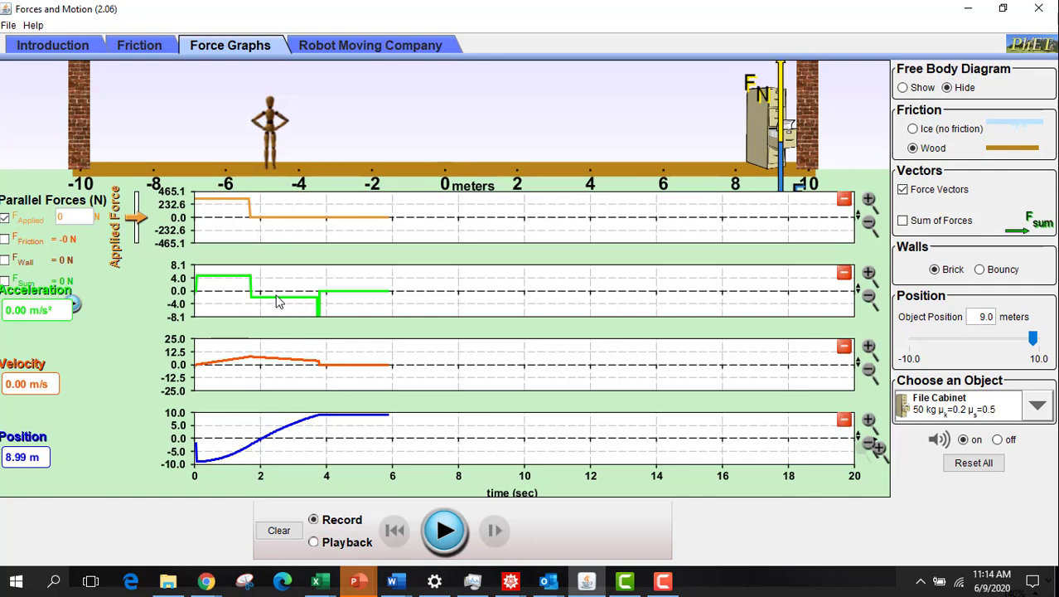
pyautogui.click(873, 352)
pyautogui.click(873, 351)
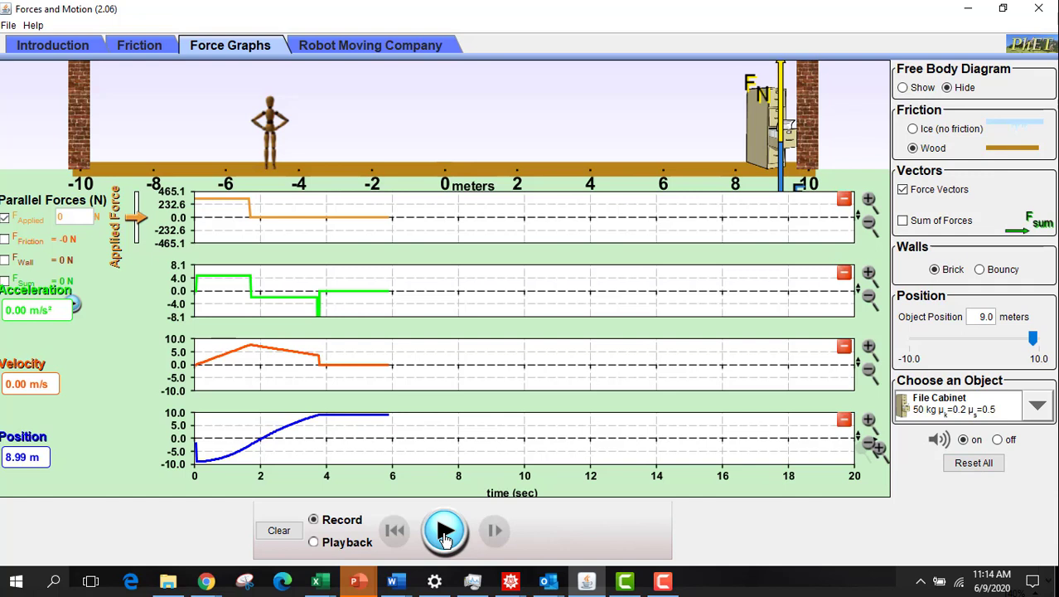
# - Clear the graph data, reset all settings, and select the 50 kg File Cabinet
pyautogui.click(280, 531)
pyautogui.click(984, 468)
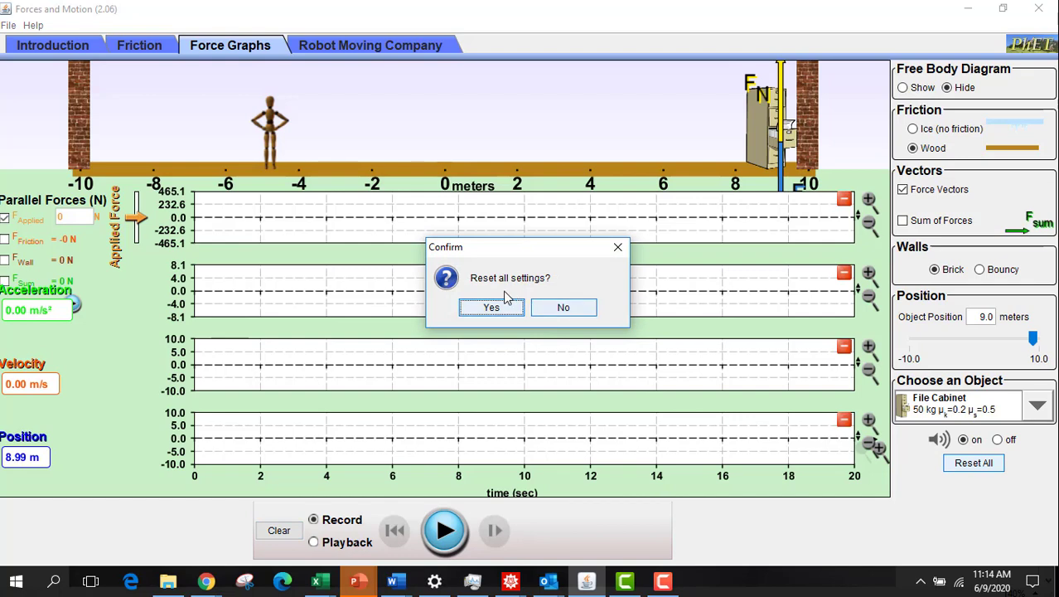
pyautogui.click(484, 308)
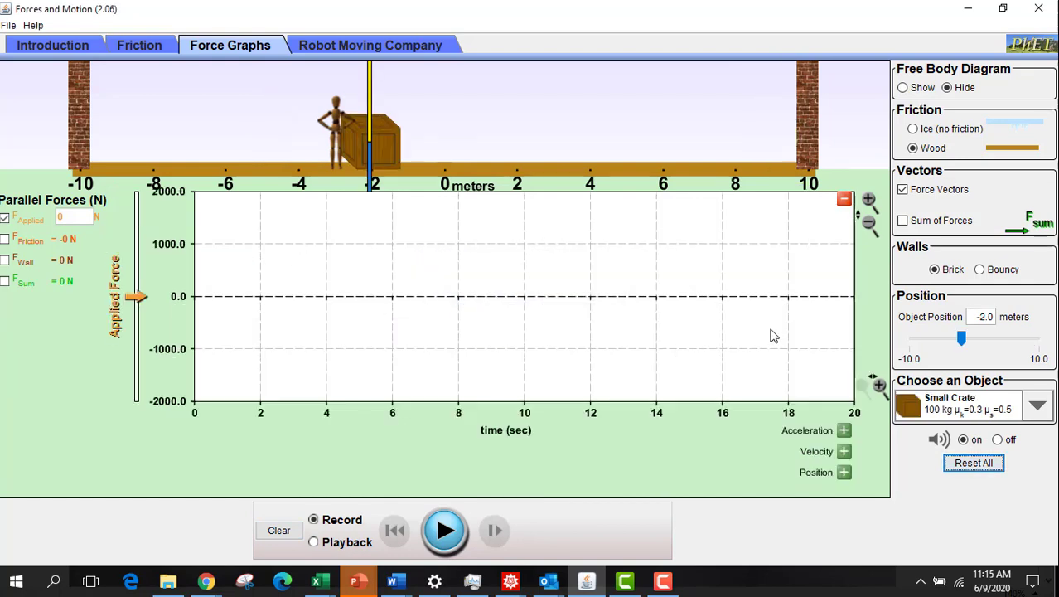
pyautogui.click(952, 409)
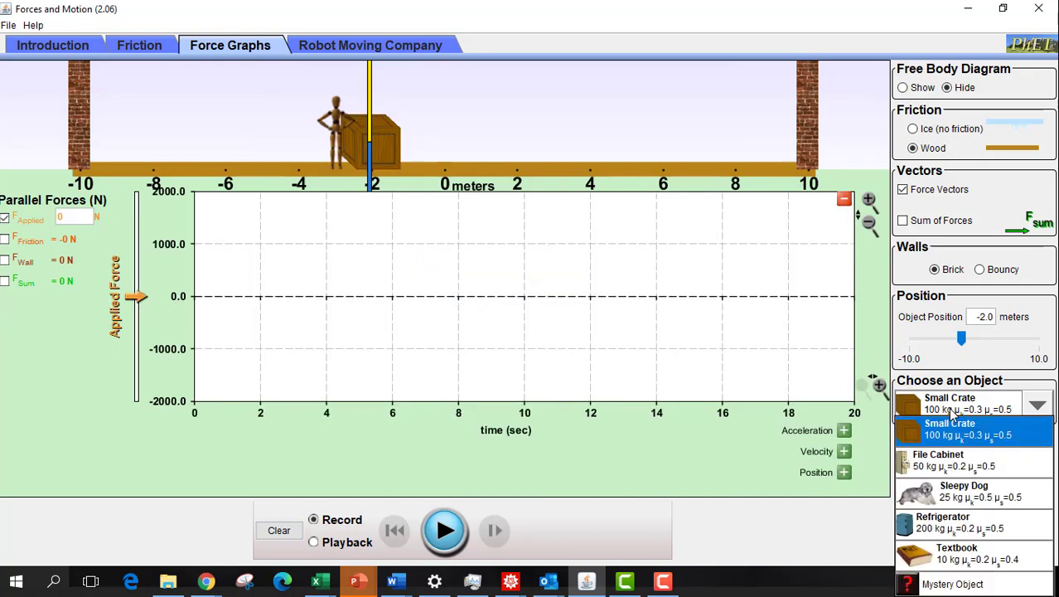
pyautogui.click(950, 467)
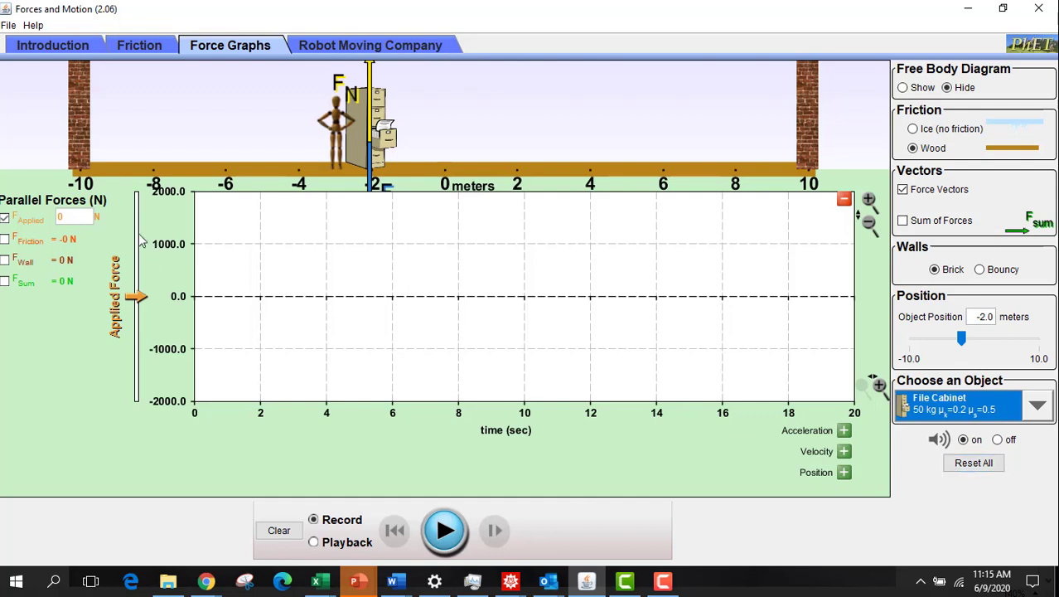
# - Enter a 333 N applied force and a -9 m starting position
pyautogui.click(73, 218)
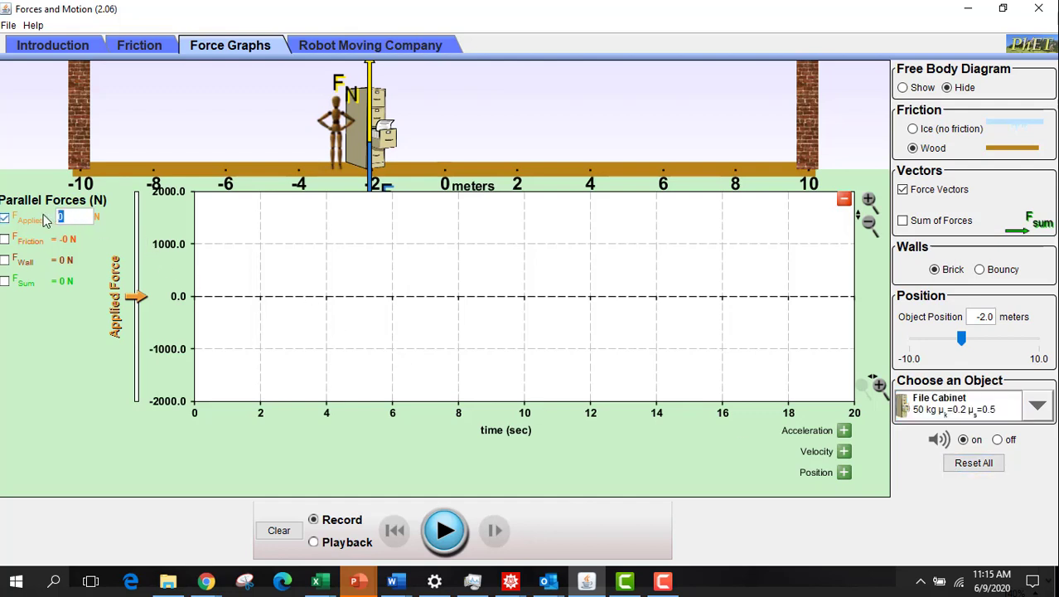
pyautogui.write('333')
pyautogui.click(972, 317)
pyautogui.press('Home')
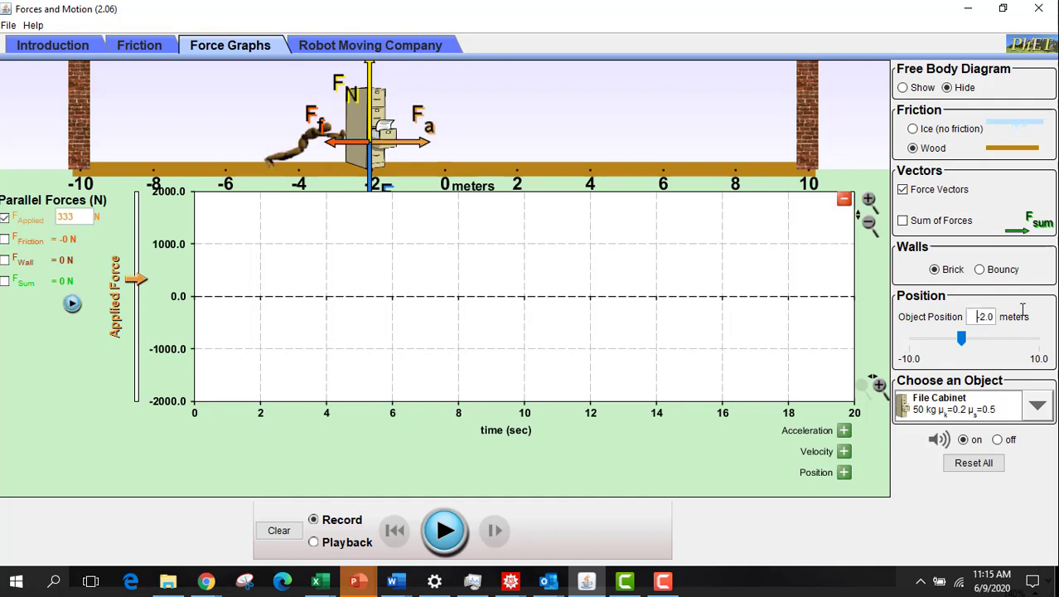
pyautogui.hotkey('shift', 'End')
pyautogui.write('-9')
pyautogui.press('Return')
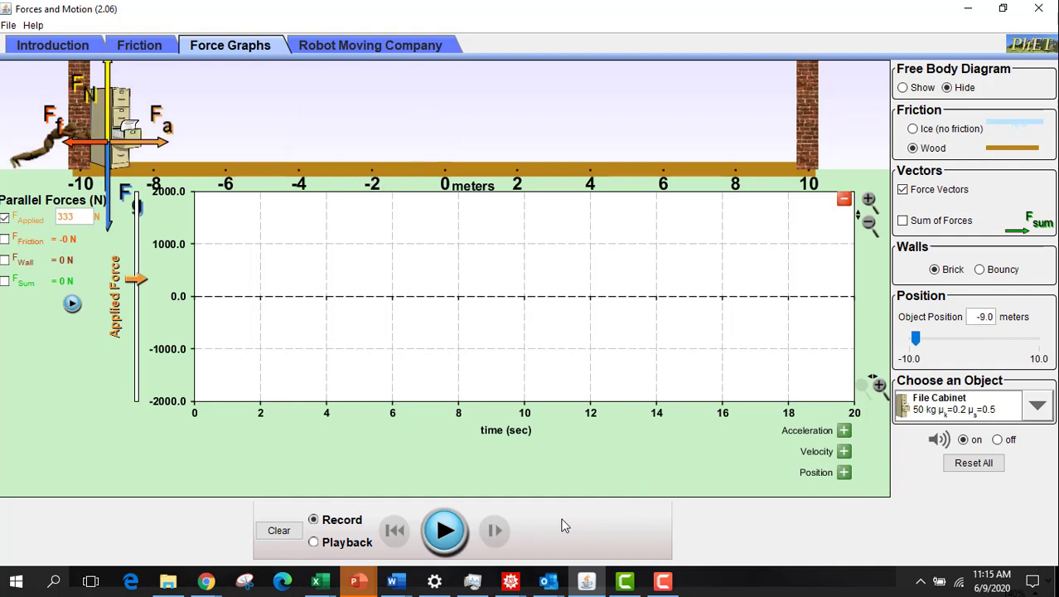
# - Push the cabinet at 333 N, drop the force to 0 N, and let it coast to 9.0 m
pyautogui.click(445, 532)
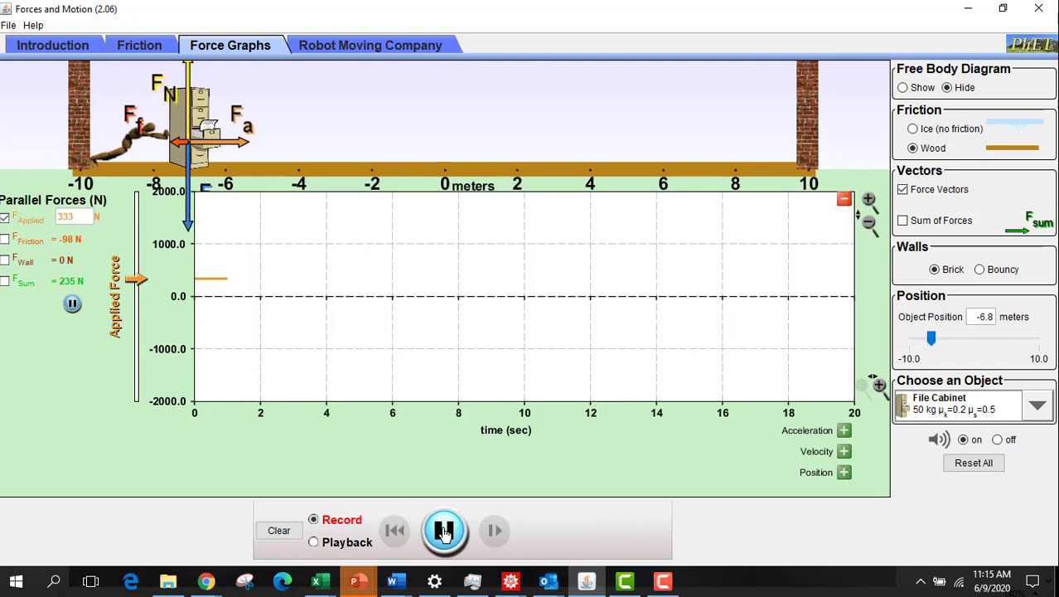
pyautogui.click(445, 531)
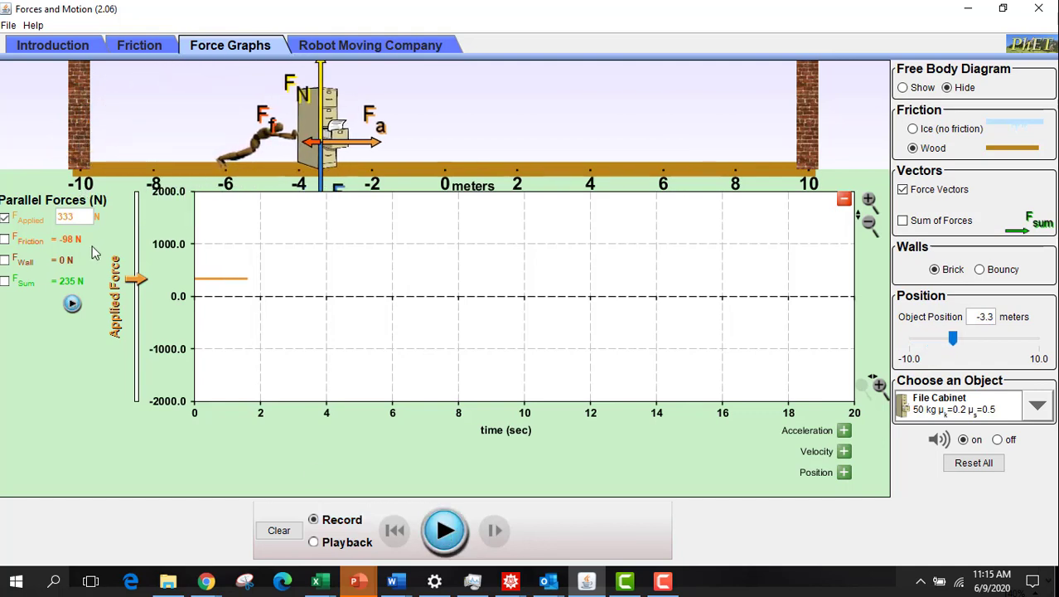
pyautogui.moveTo(75, 218); pyautogui.dragTo(48, 218)
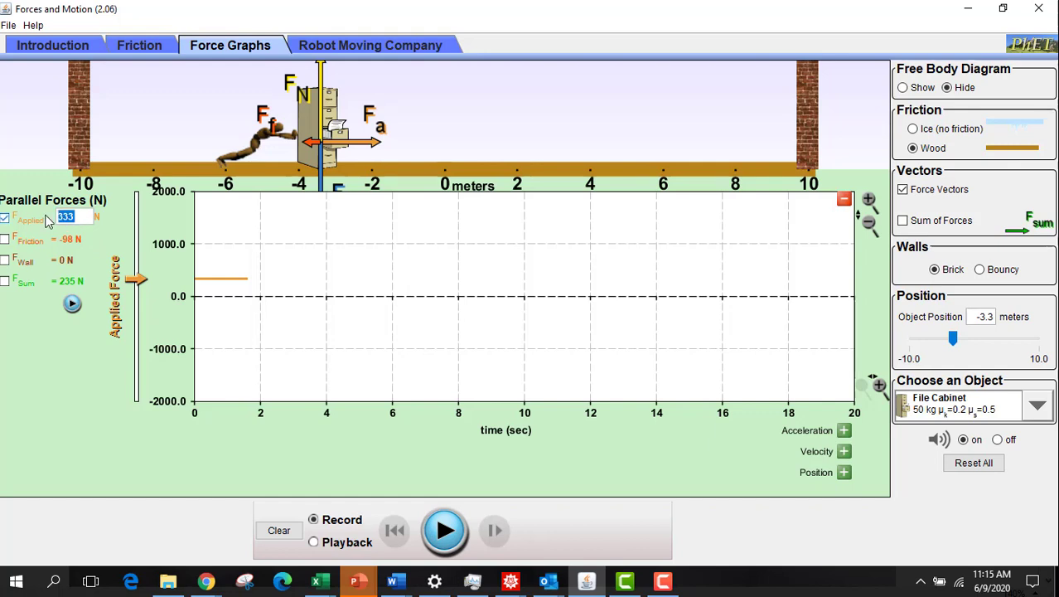
pyautogui.write('0')
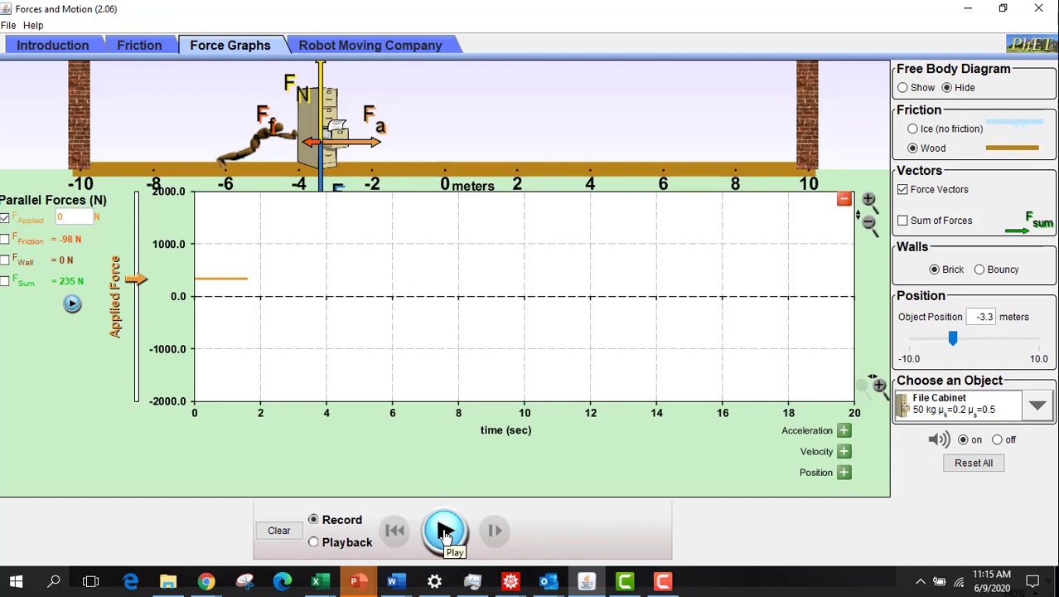
pyautogui.click(446, 531)
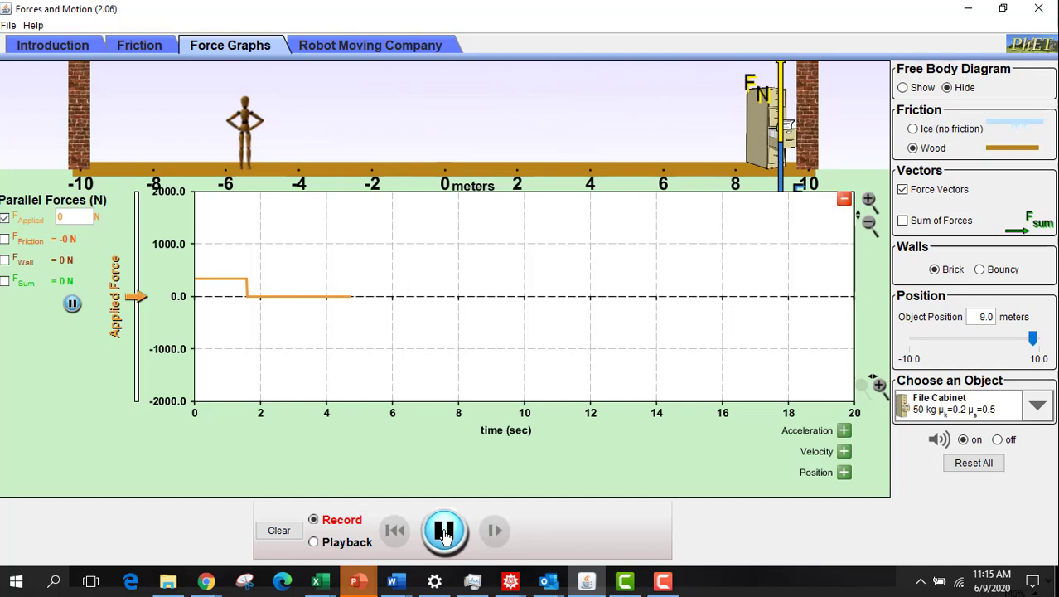
pyautogui.click(446, 532)
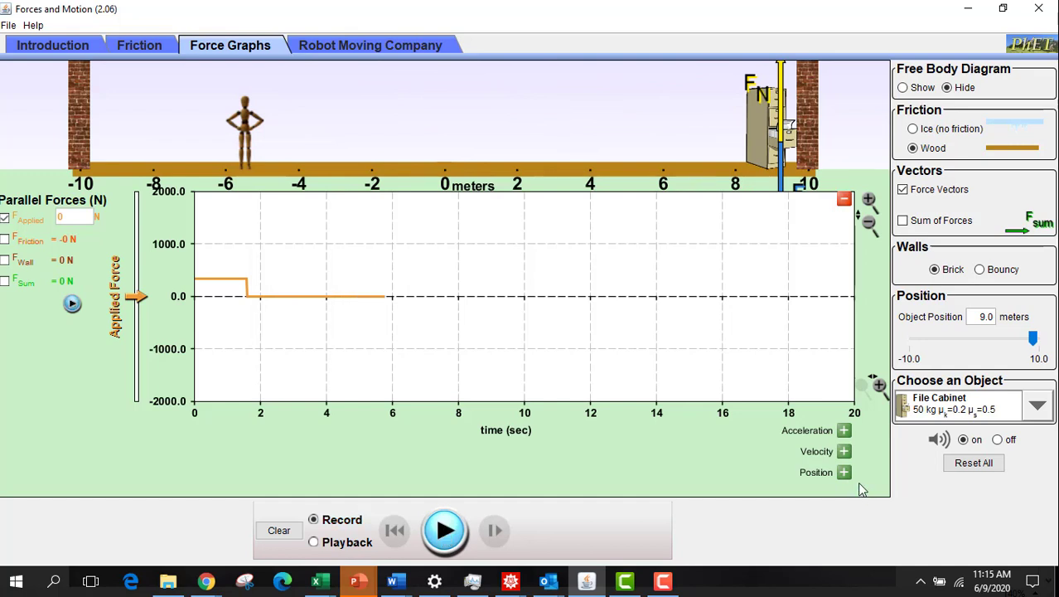
# - Add velocity, position and acceleration graphs below the applied force graph, then zoom the acceleration axis in
pyautogui.click(844, 452)
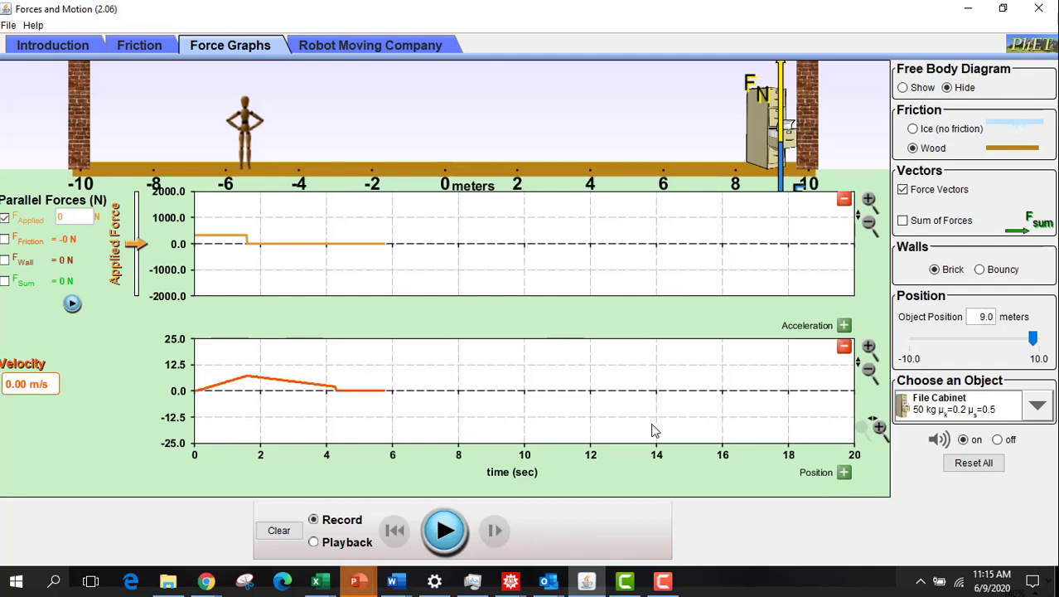
pyautogui.click(844, 471)
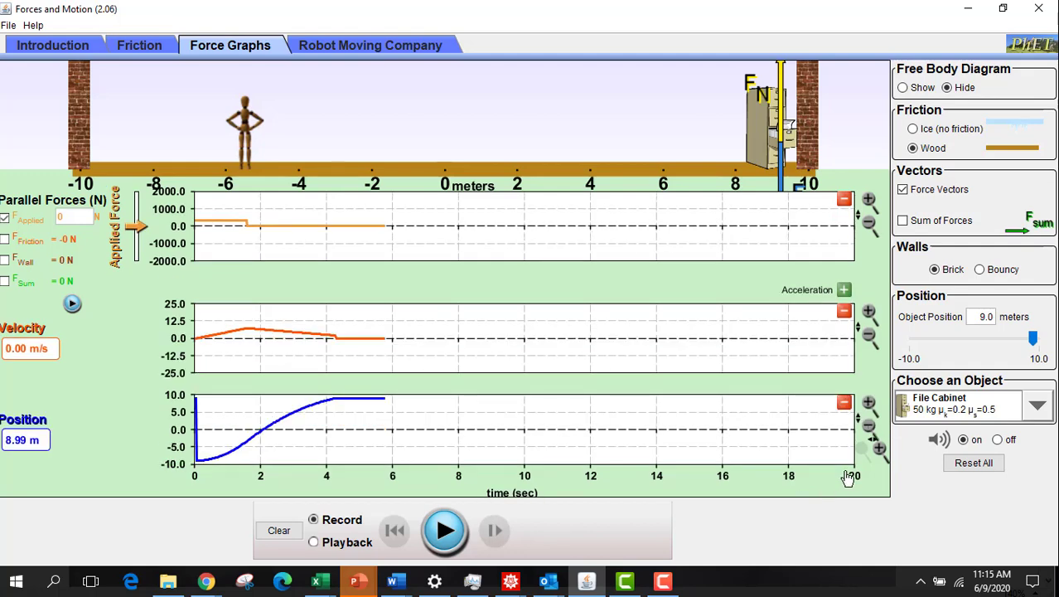
pyautogui.click(844, 292)
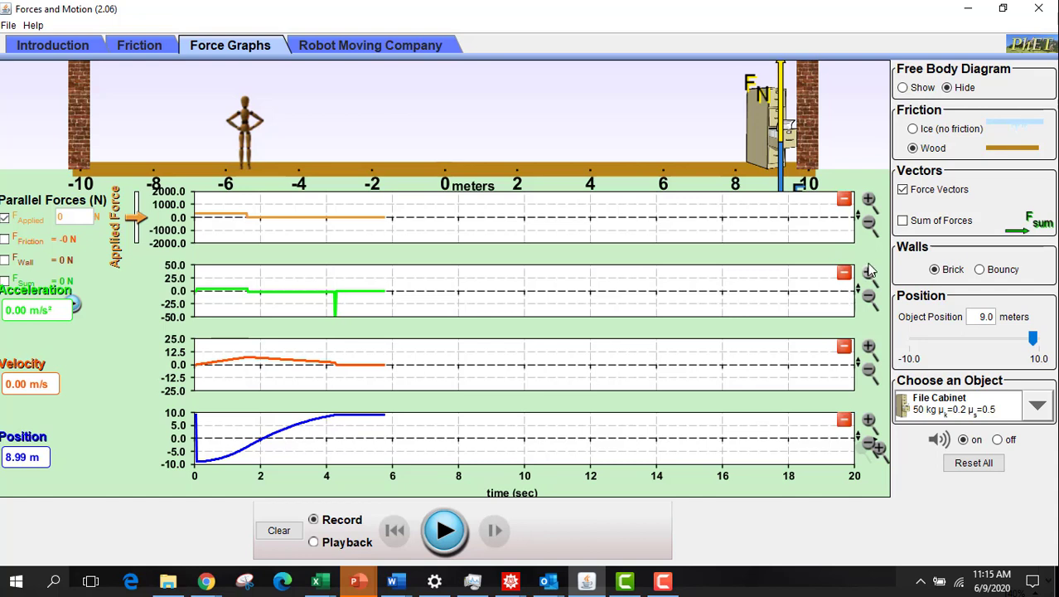
pyautogui.click(868, 274)
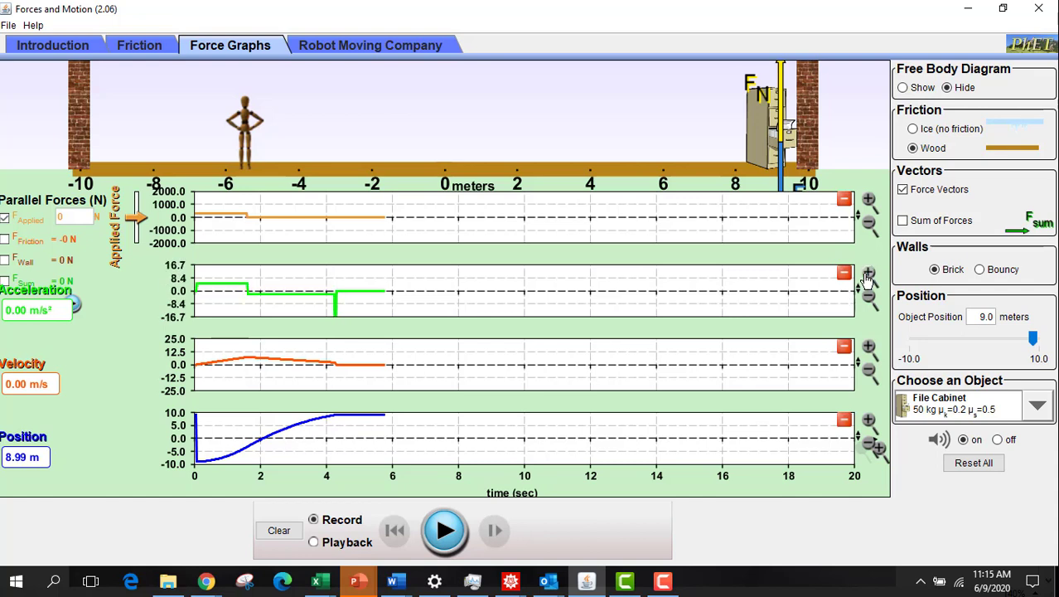
# - Zoom the acceleration graph in once more so its vertical axis spans about ±9.7
pyautogui.click(867, 274)
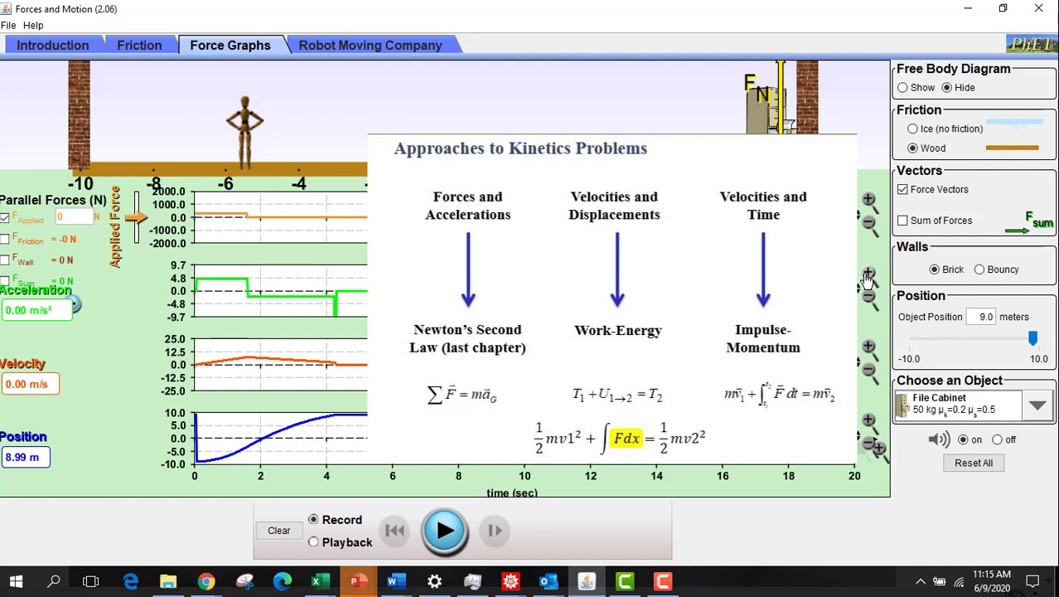